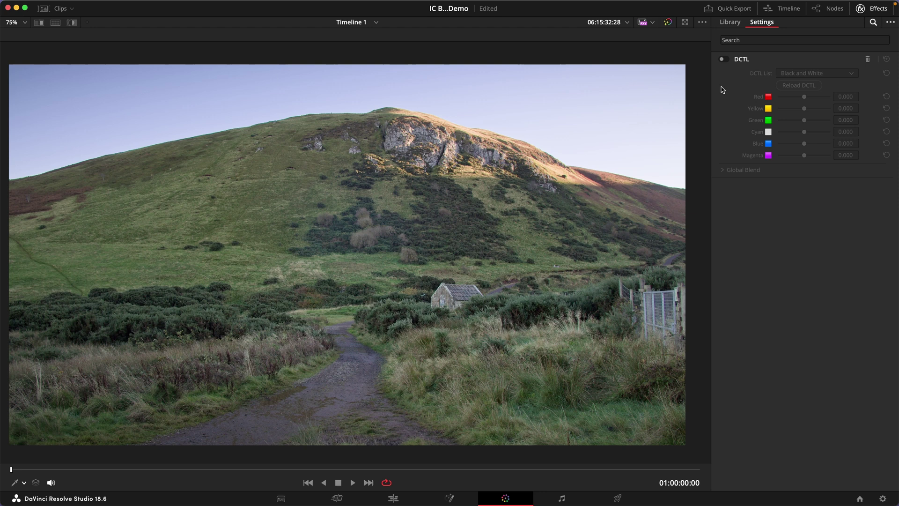
Enable the Black and White DCTL effect so the hillside landscape renders in monochrome.
click(724, 60)
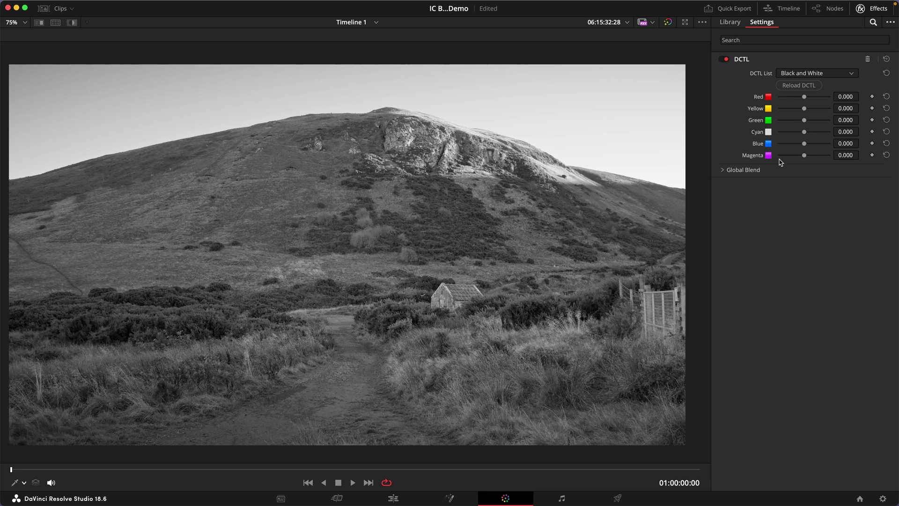
Enable the Tone node's Filmic Tone Curve beneath the black and white conversion.
key(alt+f)
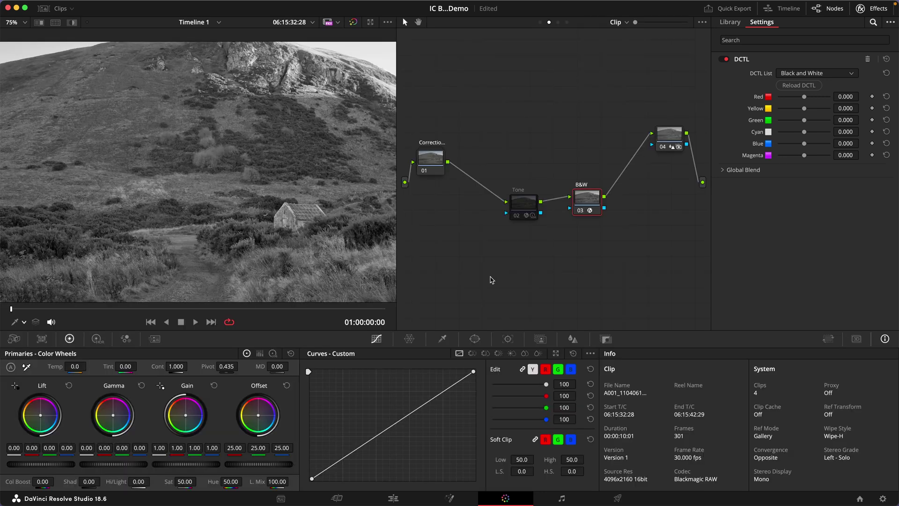
click(522, 205)
key(shift+z)
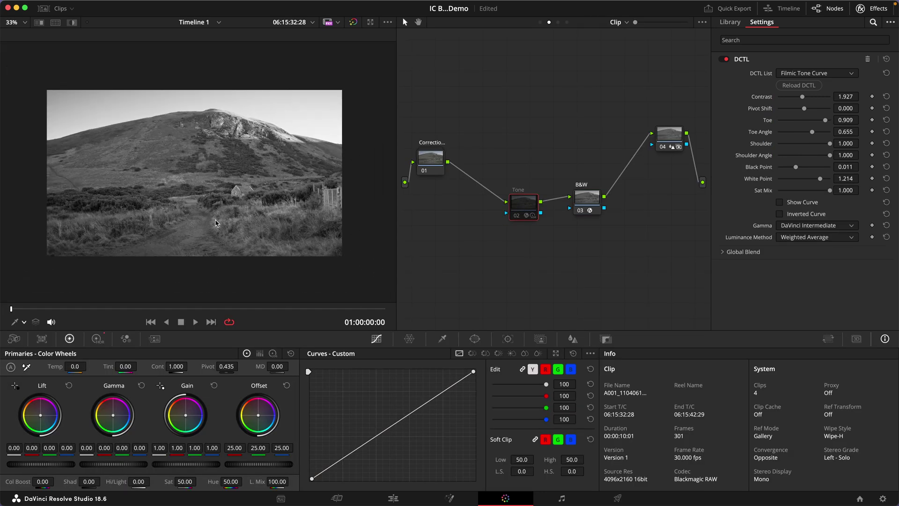
key(ctrl+d)
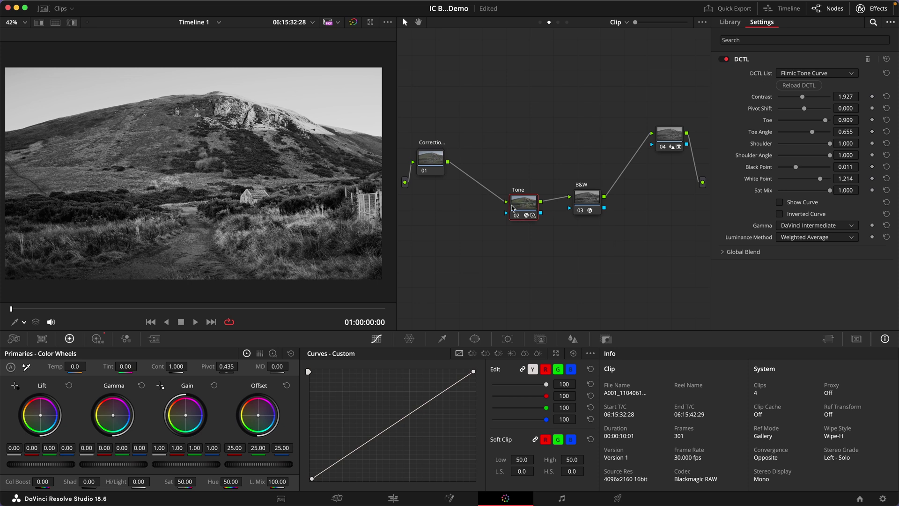
Select the B&W node and compare the monochrome grade against the original colour image.
click(589, 200)
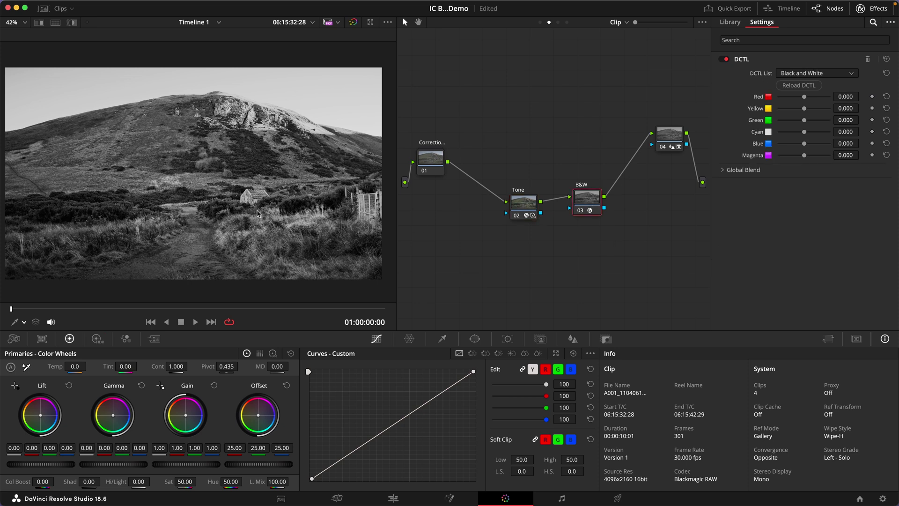
key(alt+f)
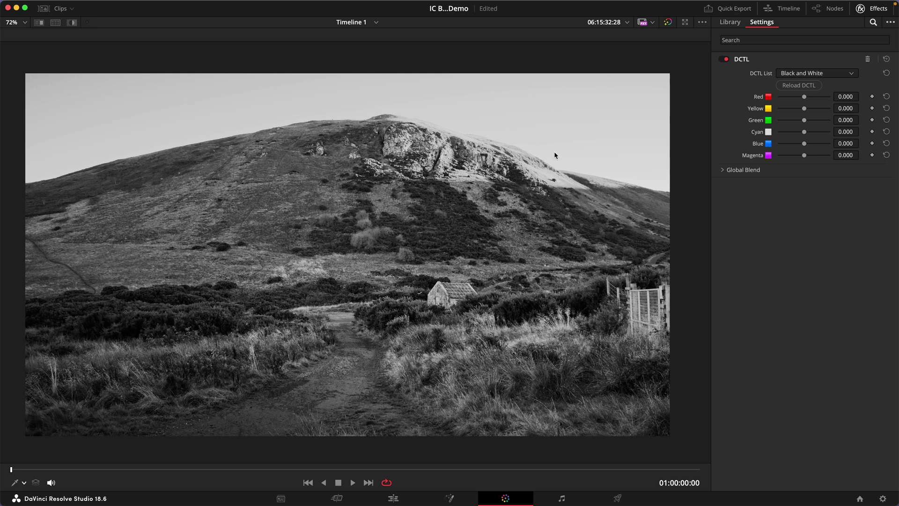
key(ctrl+d)
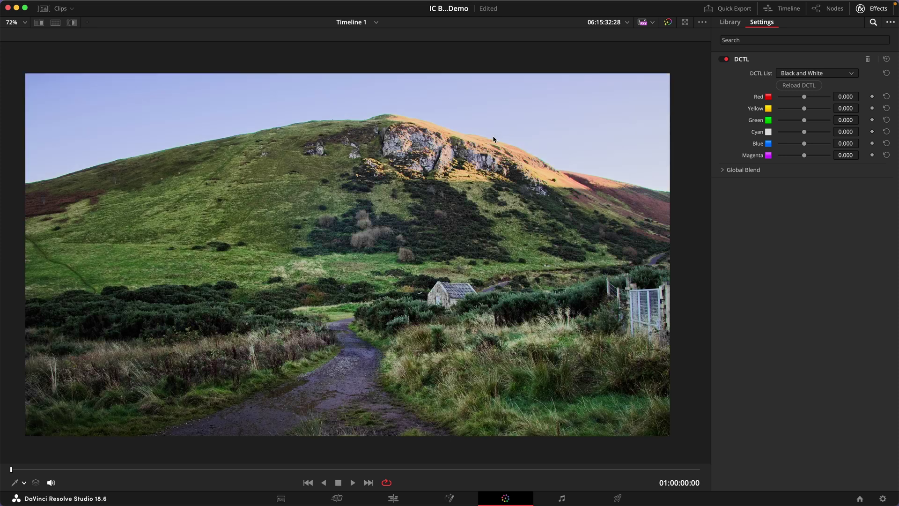
key(ctrl+d)
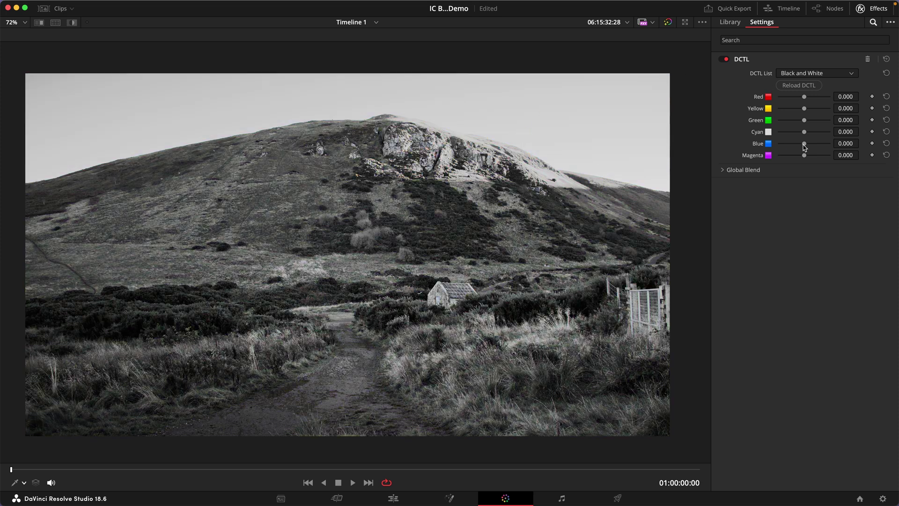
Lower Blue to -0.836 and Cyan to -1.000, and raise Yellow to 0.836.
drag(804, 147, 768, 133)
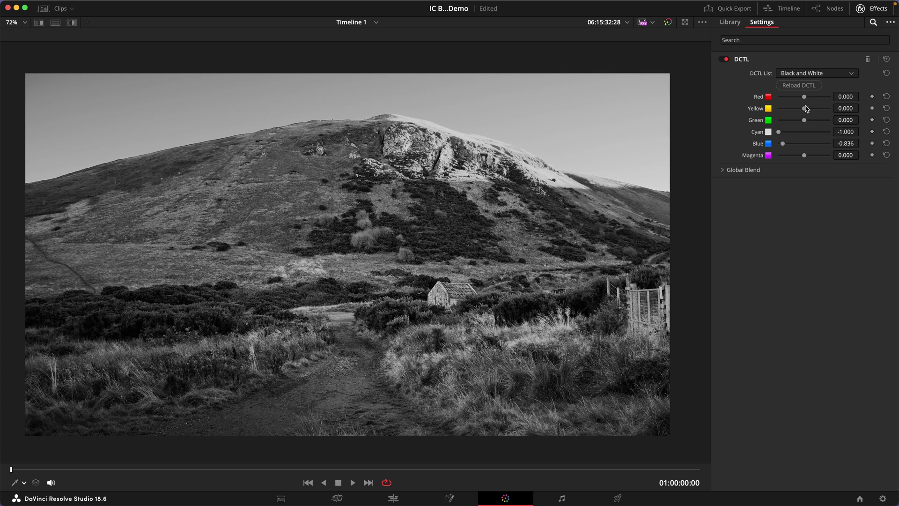
drag(805, 109, 826, 108)
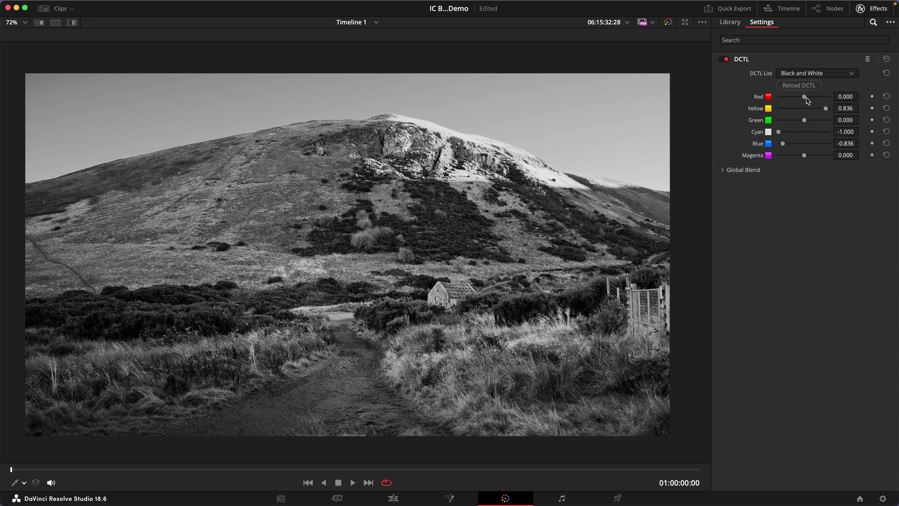
Rebalance to Red -0.436, Yellow 0.582, Cyan -0.727, Blue -0.582, Magenta 0.182, then compare with the original.
mouse_move(804, 98)
mouse_down()
mouse_move(796, 97)
mouse_move(812, 98)
mouse_move(790, 98)
mouse_up()
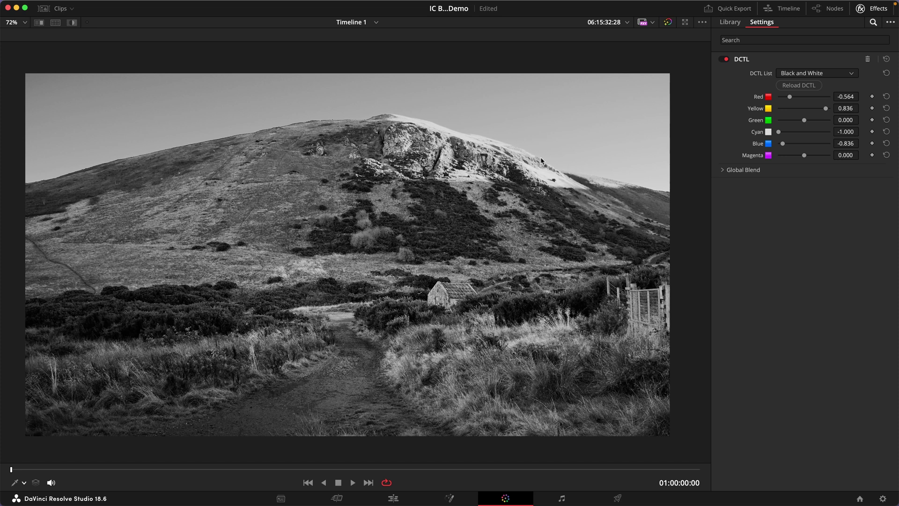
drag(804, 155, 809, 155)
drag(826, 108, 819, 108)
drag(779, 131, 790, 148)
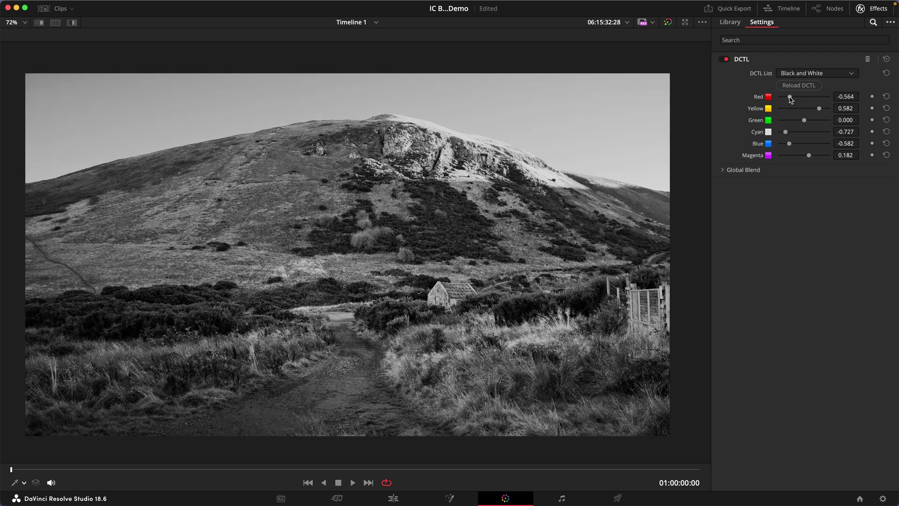
drag(791, 100, 792, 100)
scroll(563, 191, down, 2)
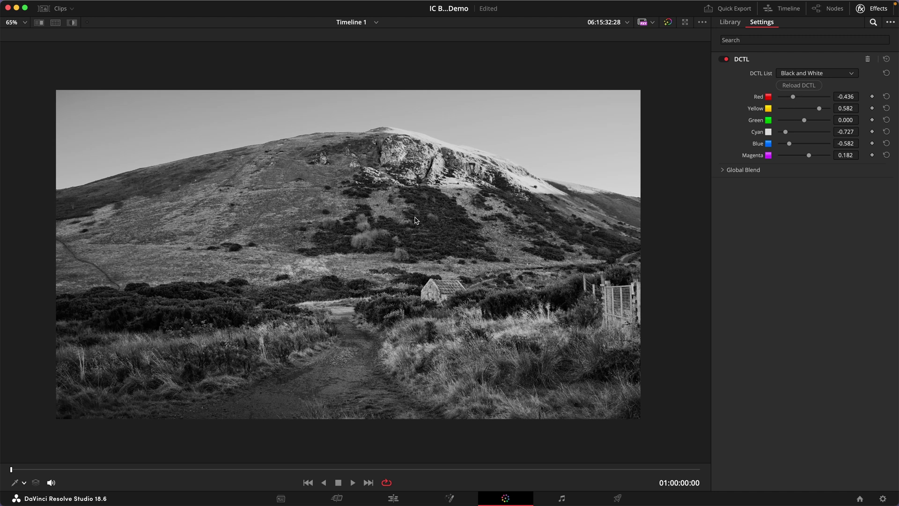
key(shift+d)
key(shift+d)
Disable the B&W node and slightly lower the tone curve's Sat Mix on the colour landscape.
key(alt+f)
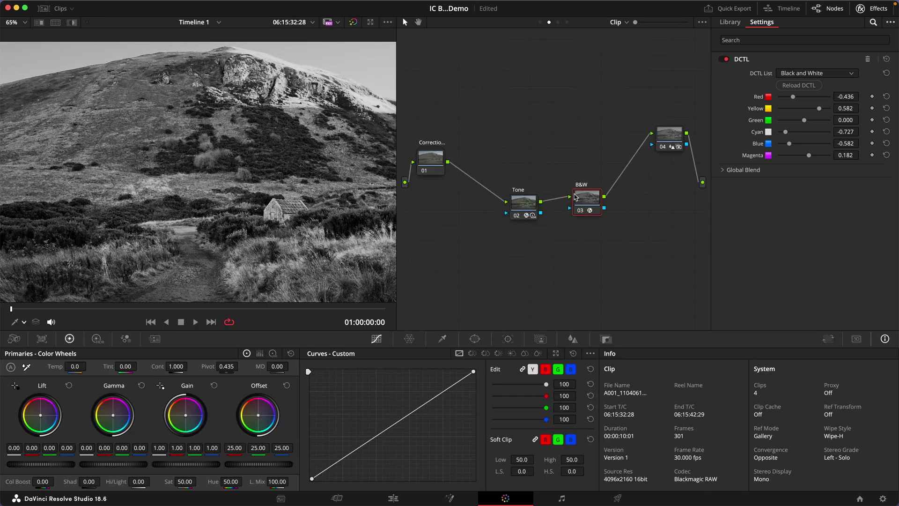
key(super+d)
click(524, 203)
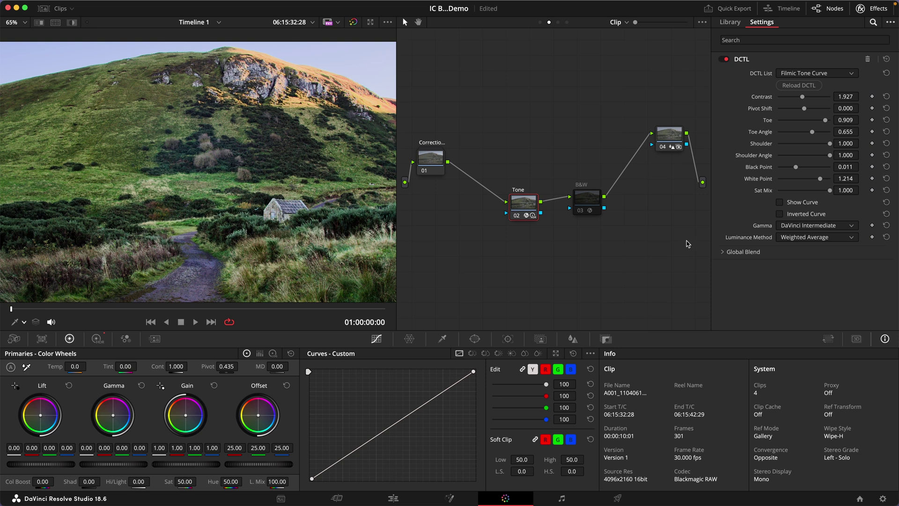
key(alt+f)
drag(829, 190, 874, 200)
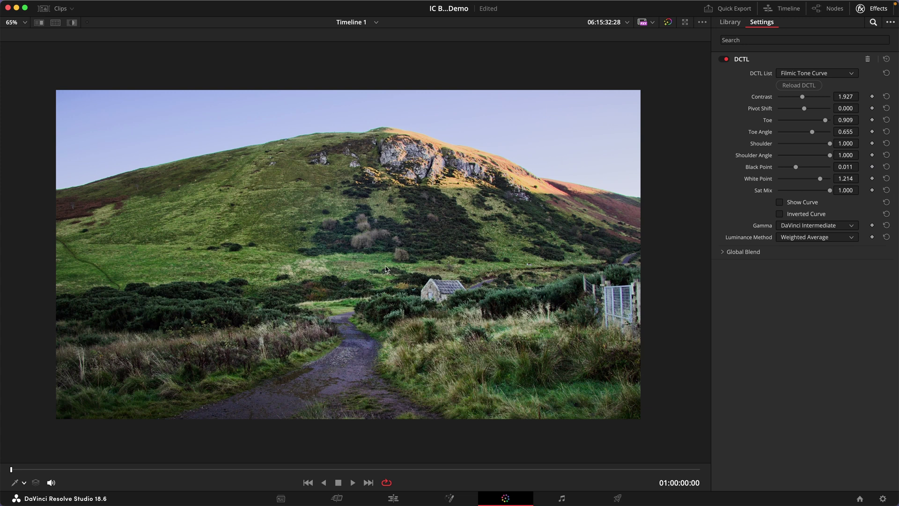
key(alt+f)
Re-enable the B&W node above the Tone node, returning the landscape to monochrome.
click(584, 204)
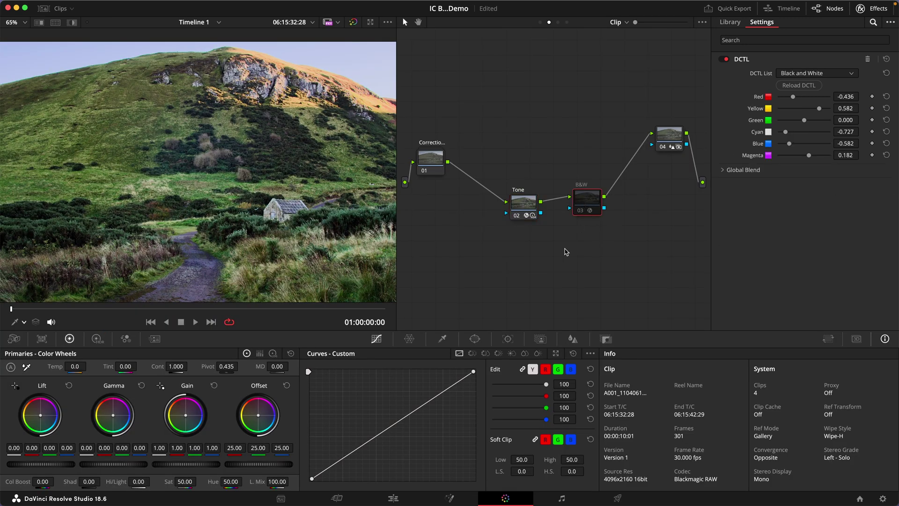
click(524, 202)
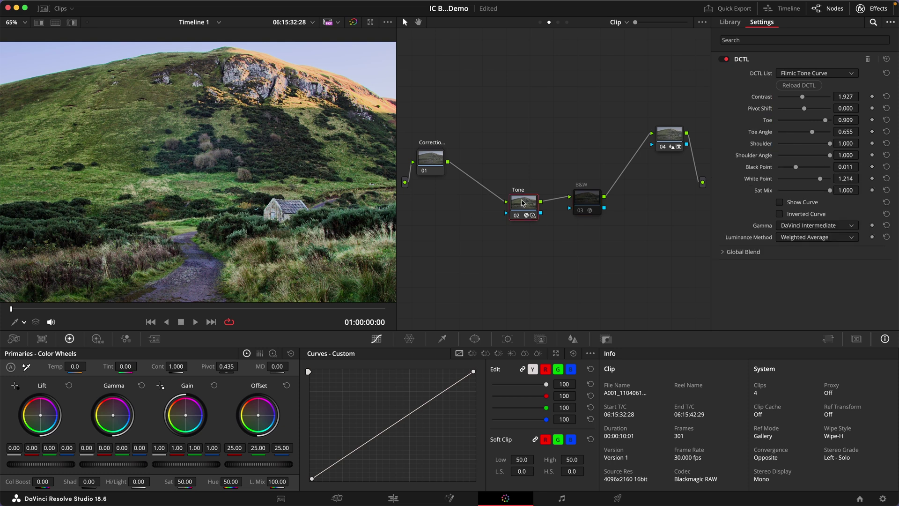
scroll(220, 179, down, 2)
key(alt+f)
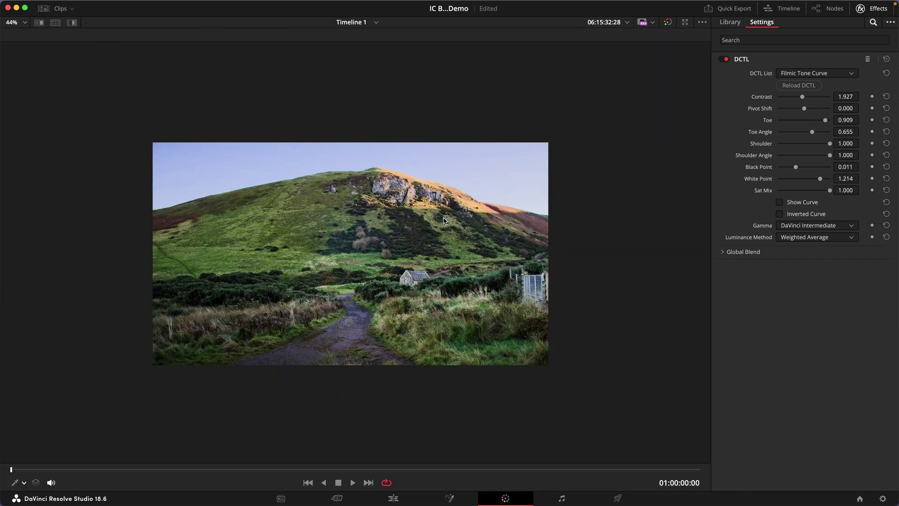
key(alt+f)
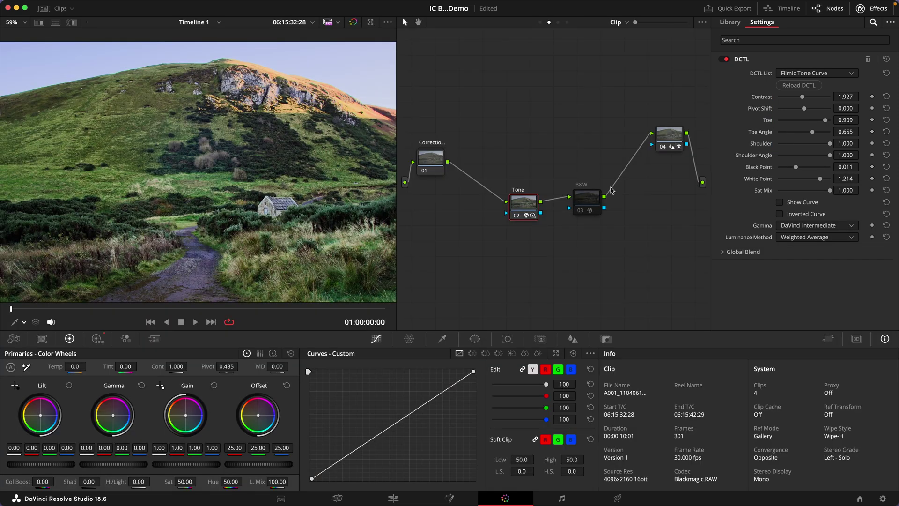
click(586, 206)
click(584, 209)
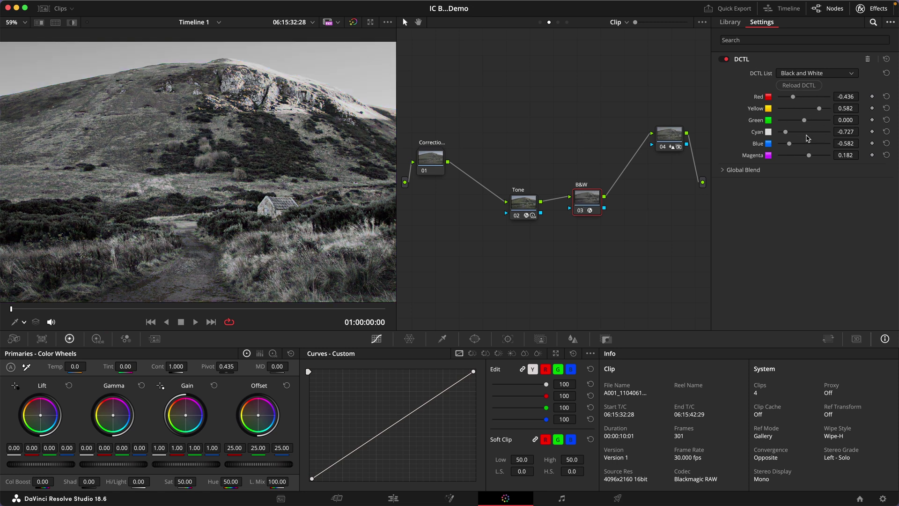
Reload the Black and White DCTL to reset its sliders, then restore the custom channel values.
key(alt+f)
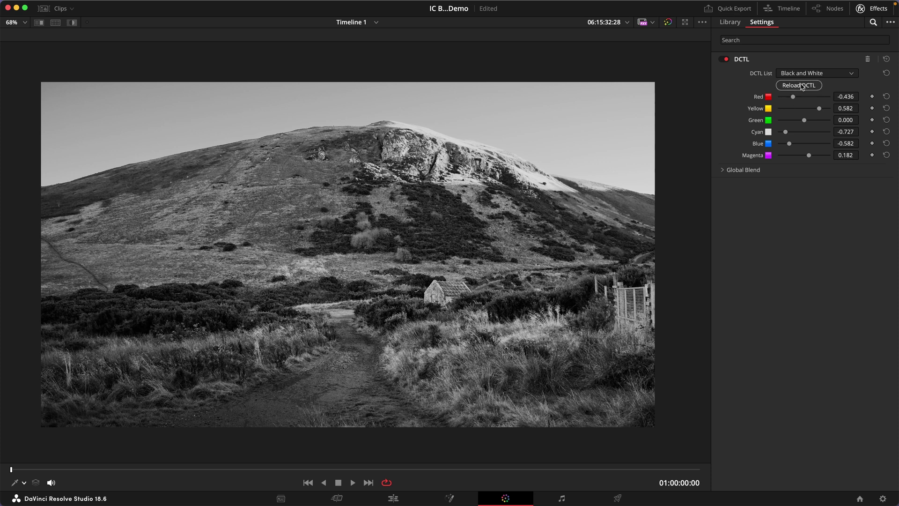
click(802, 87)
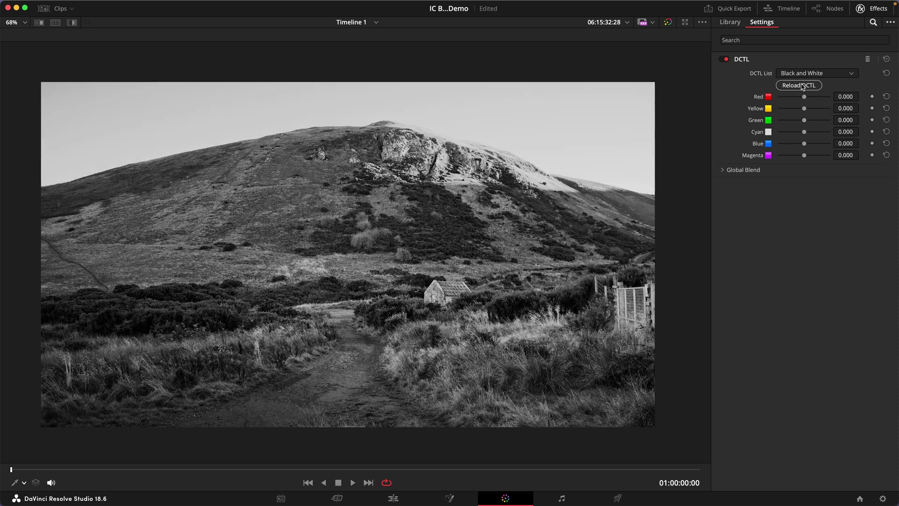
click(803, 87)
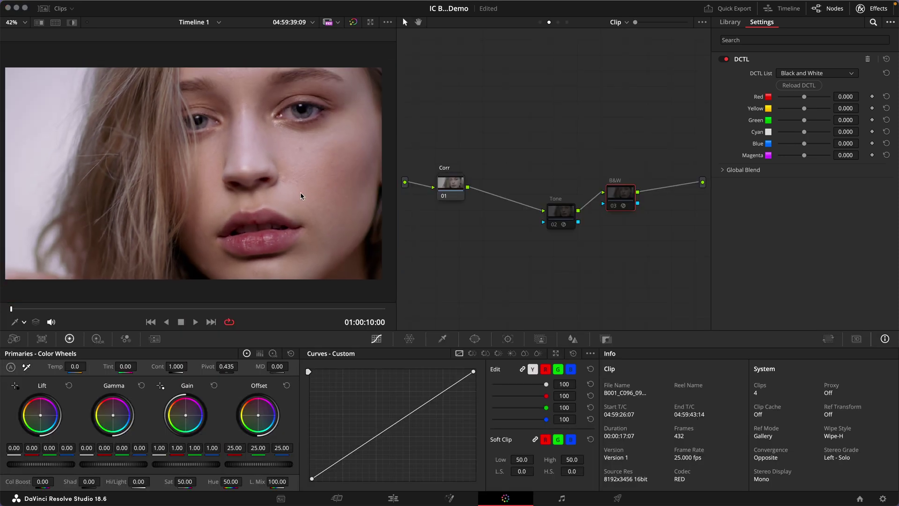
Turn on the portrait's Tone and B&W nodes for a plain monochrome render.
click(560, 218)
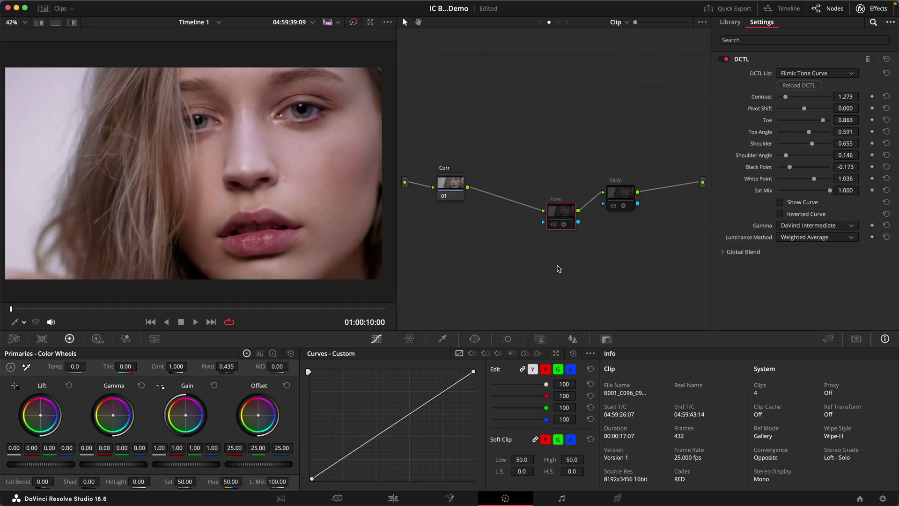
key(ctrl+d)
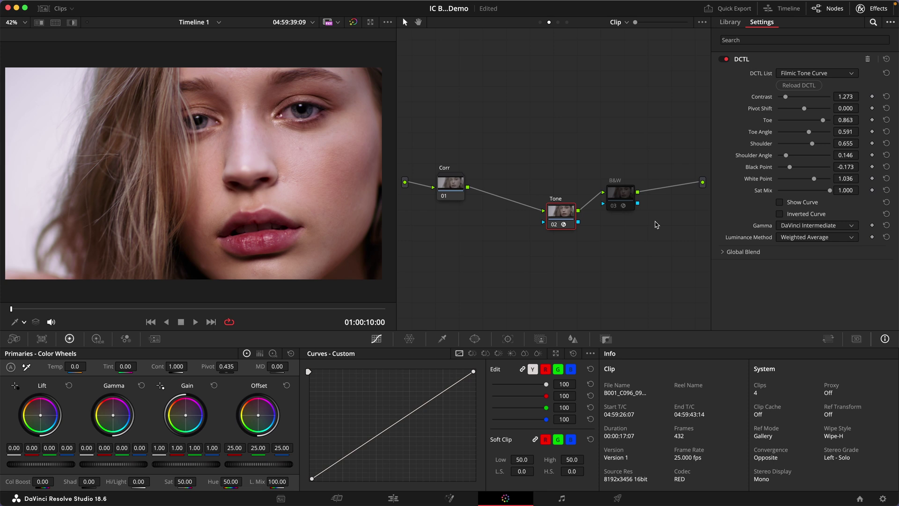
click(630, 200)
key(ctrl+d)
Test a higher Red weight on the enlarged portrait, then reset Red to zero.
key(alt+f)
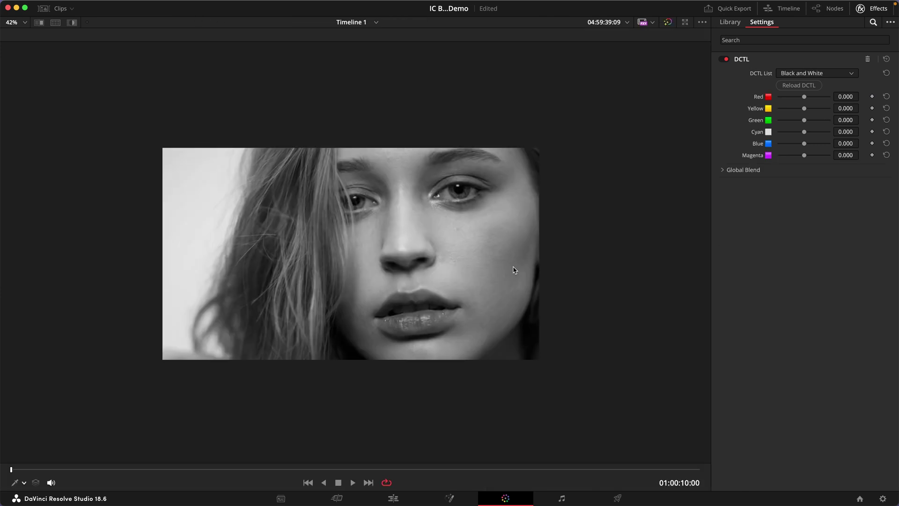
scroll(514, 269, up, 2)
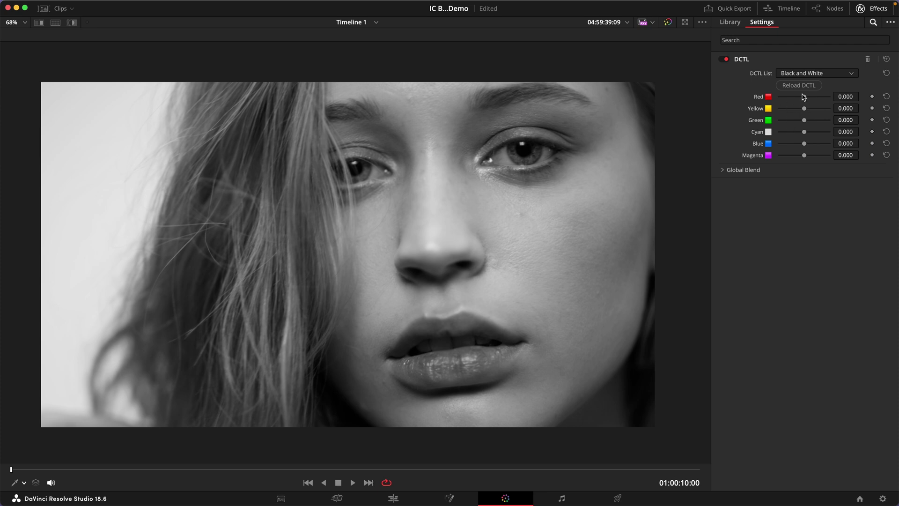
mouse_move(804, 97)
mouse_down()
mouse_move(828, 102)
mouse_move(811, 107)
mouse_up()
scroll(494, 241, down, 3)
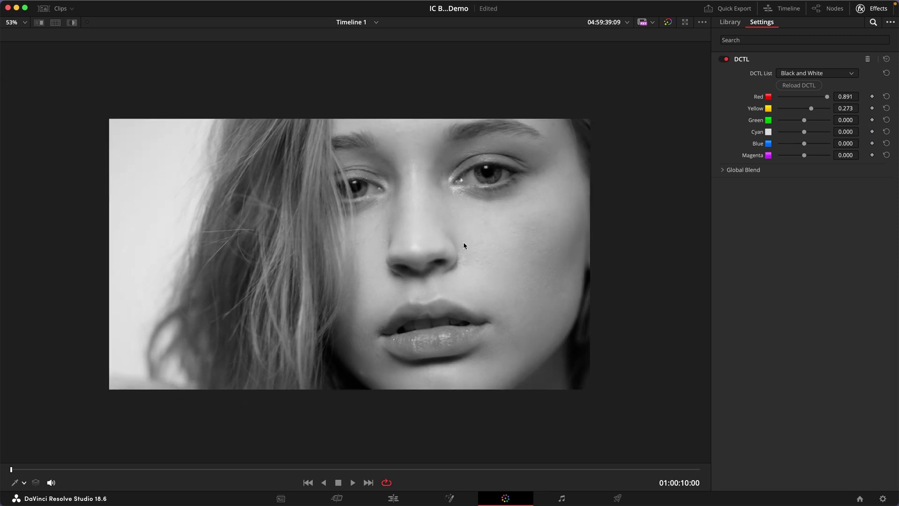
scroll(462, 241, up, 3)
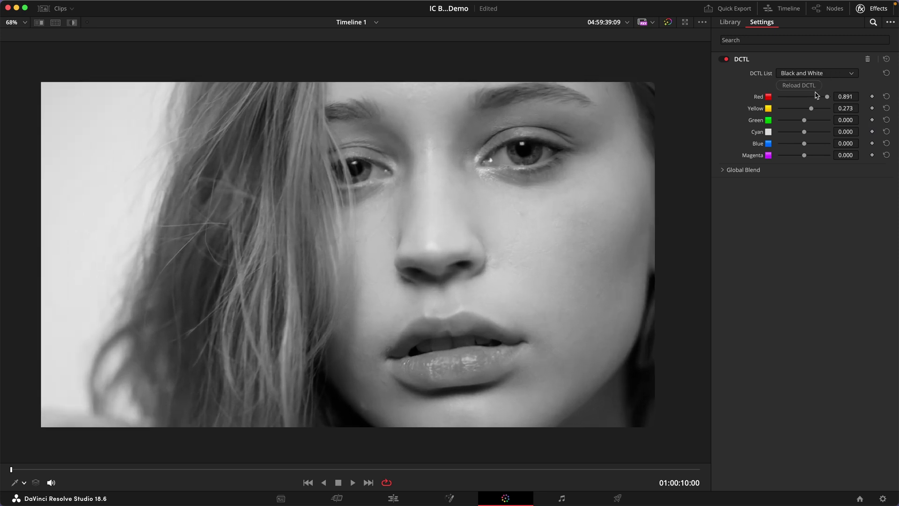
click(886, 96)
Set Yellow to -0.673, lower Red below zero, and raise Cyan and Blue on the portrait.
click(886, 108)
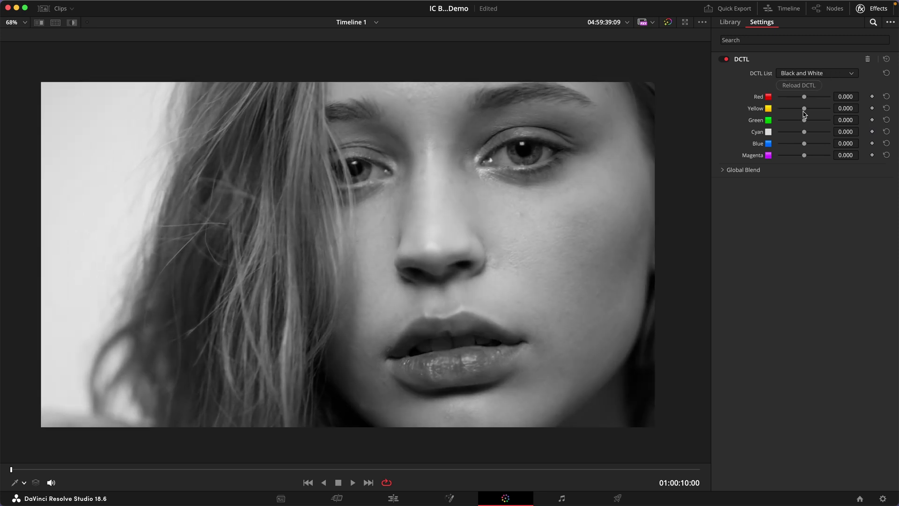
drag(806, 111, 768, 111)
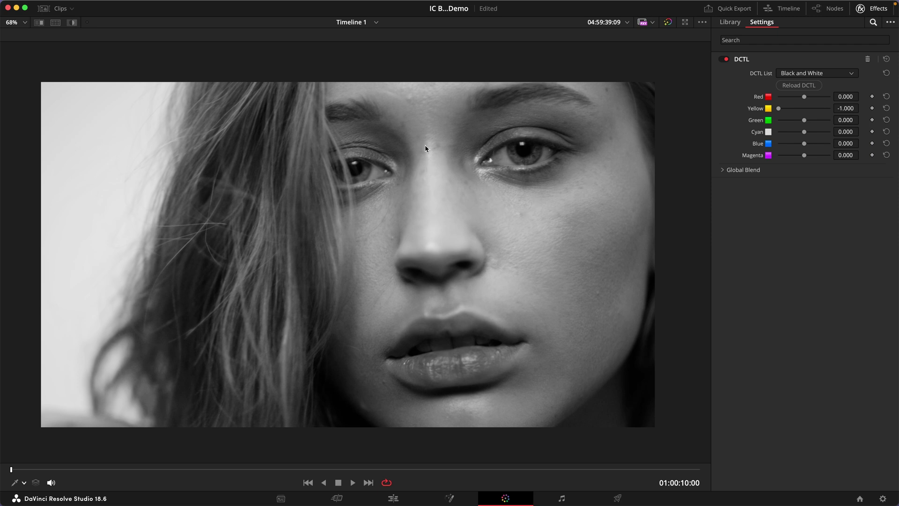
drag(777, 110, 787, 110)
drag(804, 97, 796, 97)
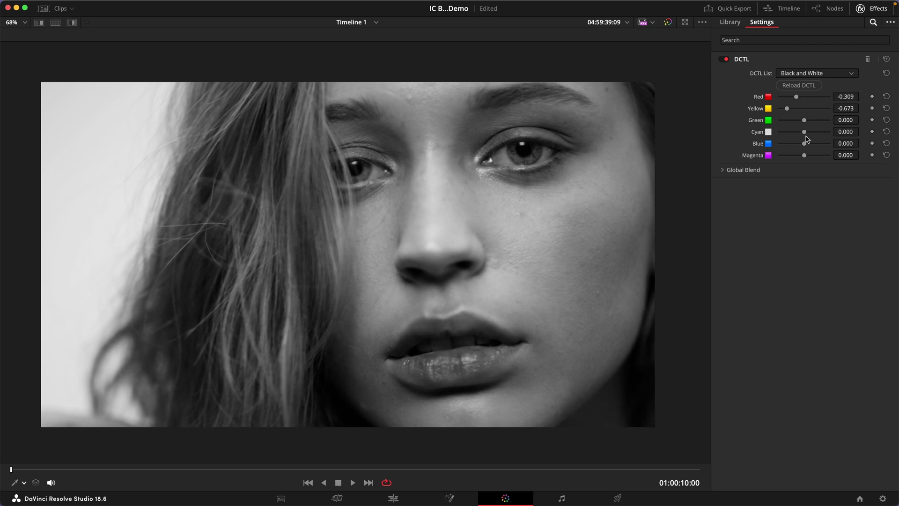
drag(805, 133, 816, 148)
scroll(391, 206, down, 4)
scroll(391, 206, up, 2)
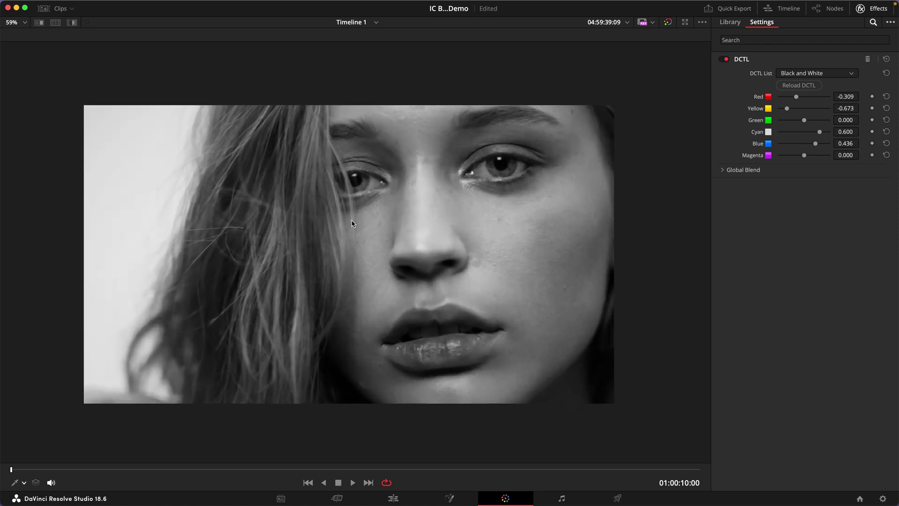
Drop Magenta to minimum, compare with the original, reset all weights, then set Yellow to 0.418.
mouse_move(805, 157)
mouse_down()
mouse_move(793, 156)
mouse_move(814, 158)
mouse_move(777, 156)
mouse_move(792, 156)
mouse_up()
scroll(461, 238, down, 3)
scroll(461, 238, up, 2)
key(shift+d)
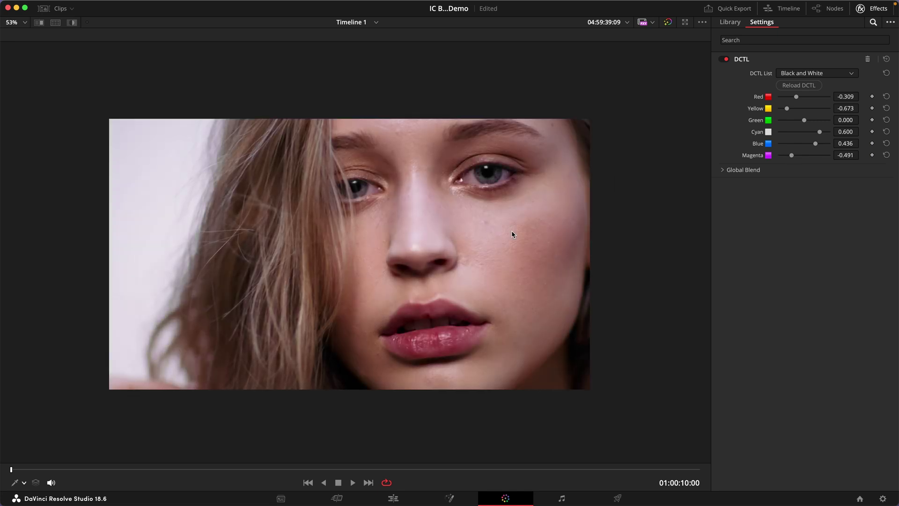
key(shift+d)
click(815, 89)
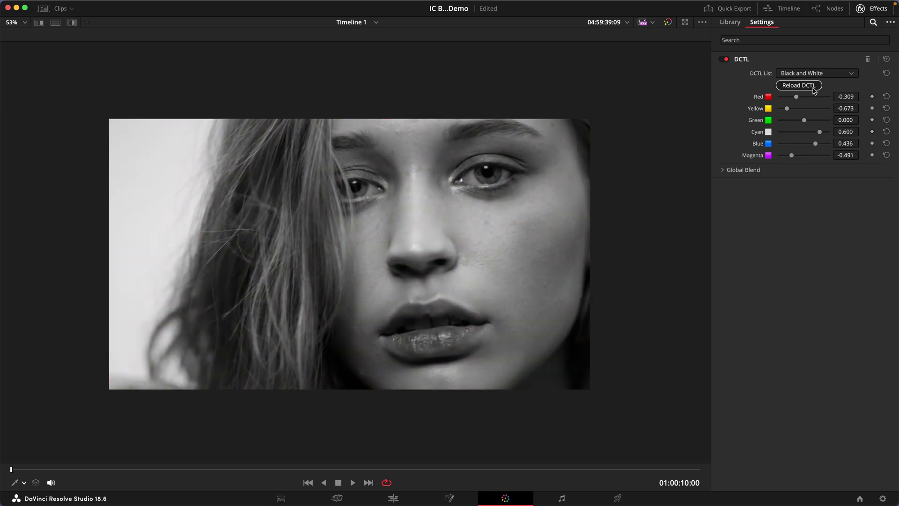
drag(805, 108, 820, 103)
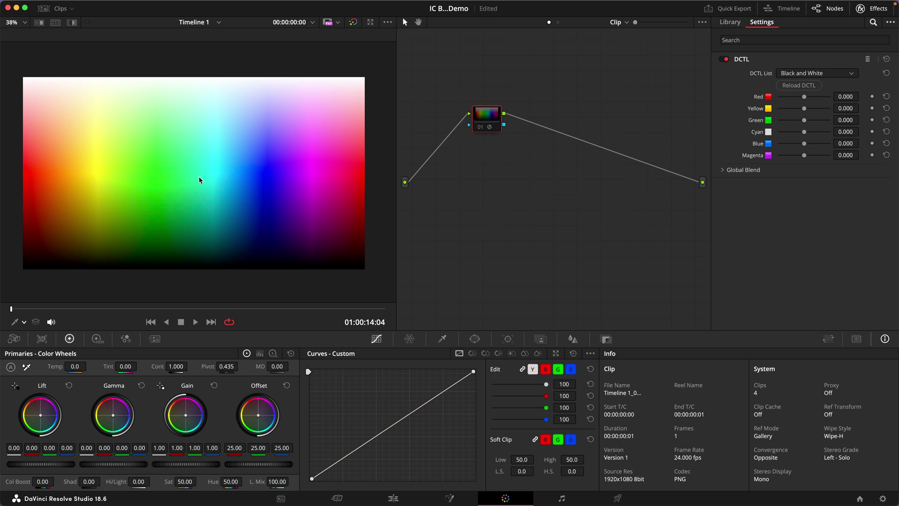
Set the colour chart's DCTL node to Luminosity composite mode and lower the Red weight.
scroll(199, 179, up, 1)
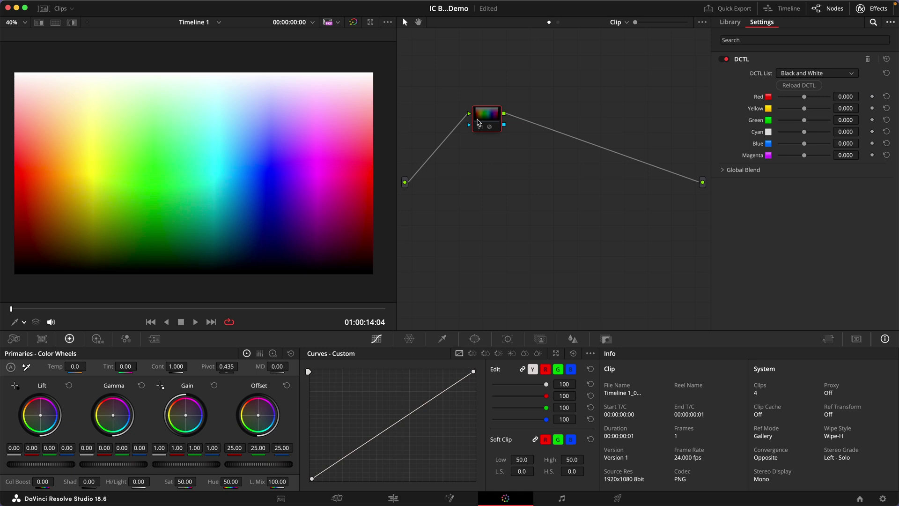
right_click(492, 113)
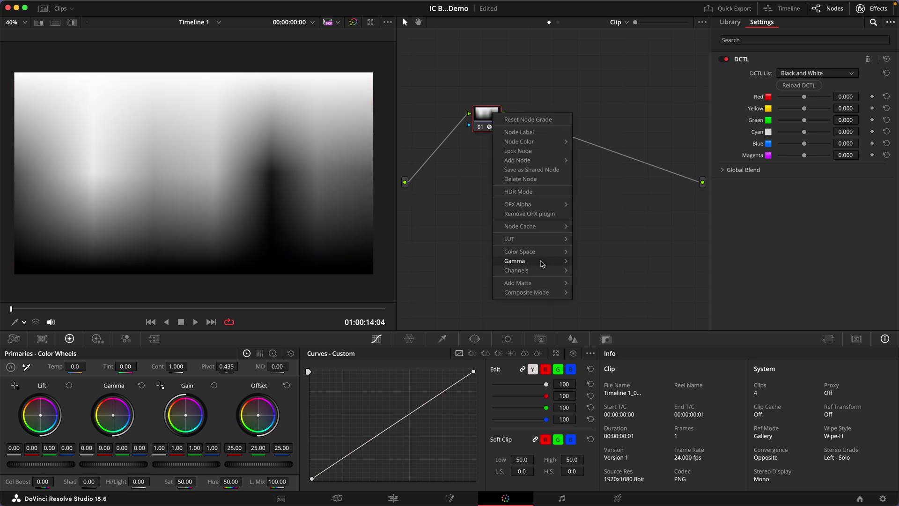
mouse_move(545, 295)
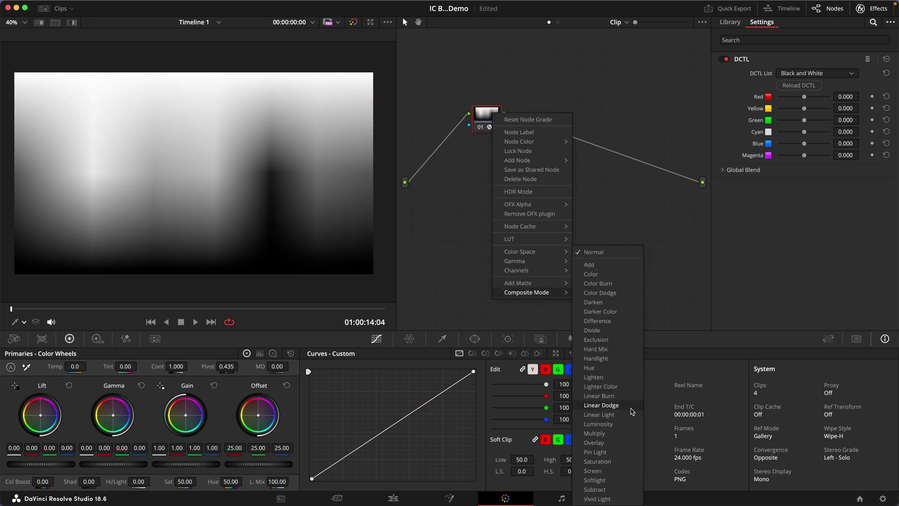
click(608, 424)
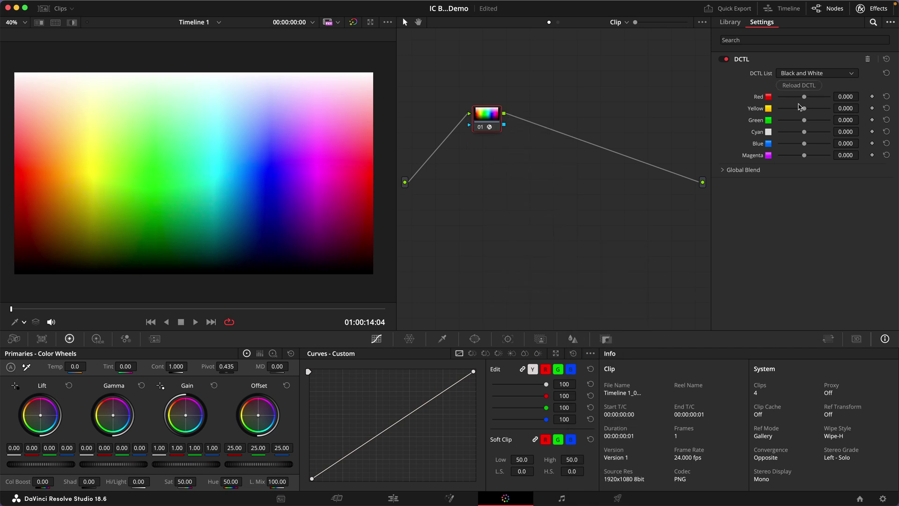
drag(804, 97, 797, 97)
Set Green to 0.164, then blend the ARRI DCTL node in Luminosity mode with Red -0.764.
drag(804, 120, 796, 121)
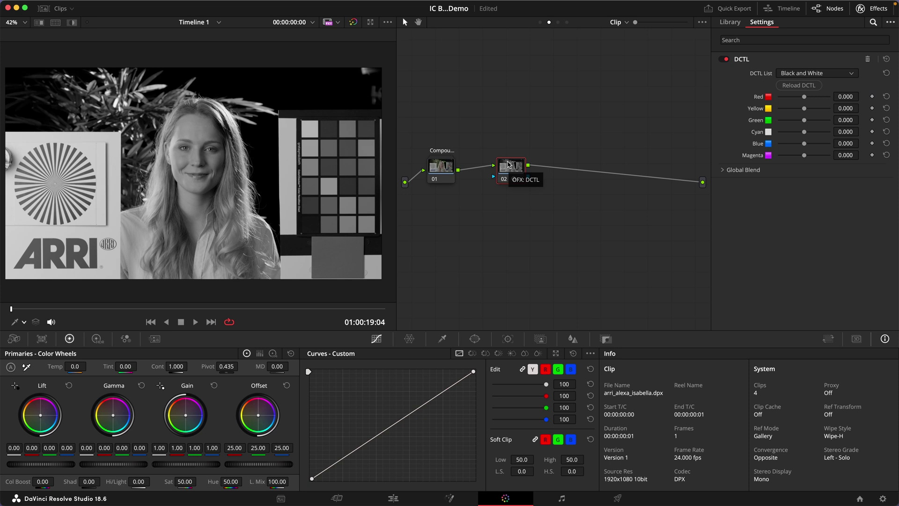
right_click(510, 170)
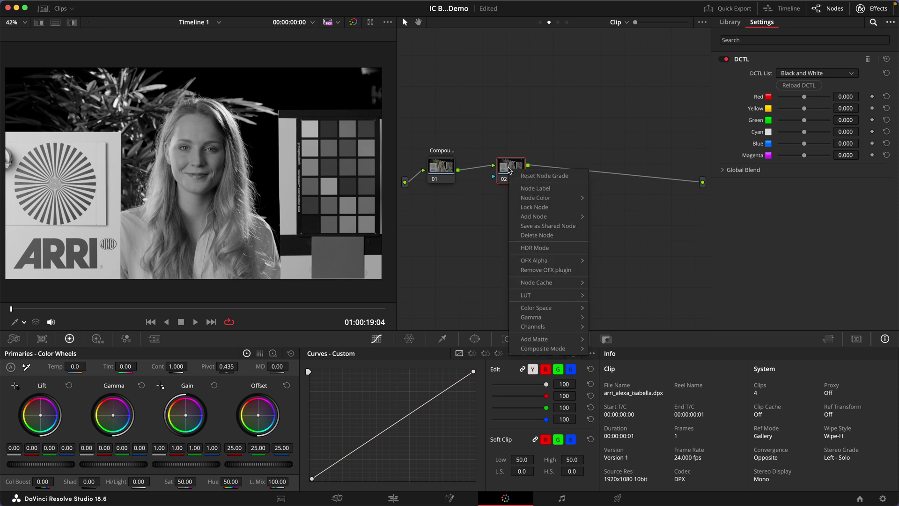
mouse_move(575, 352)
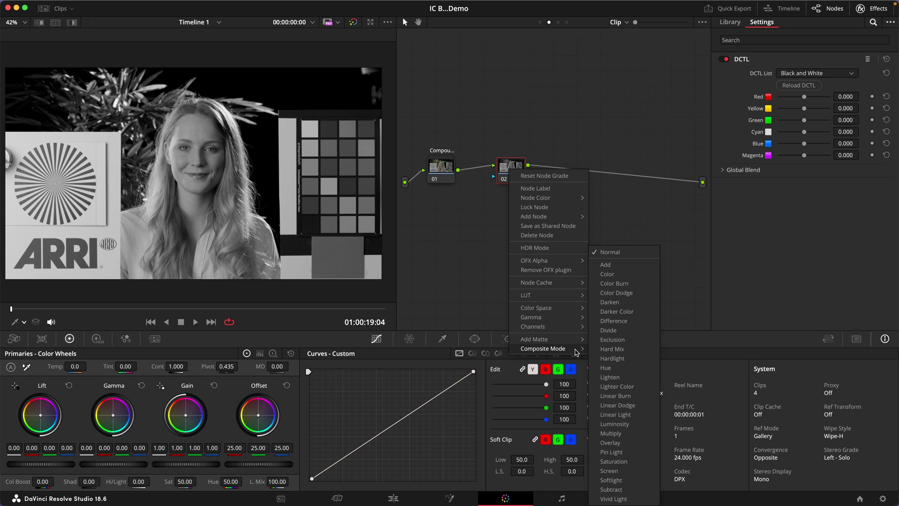
click(638, 424)
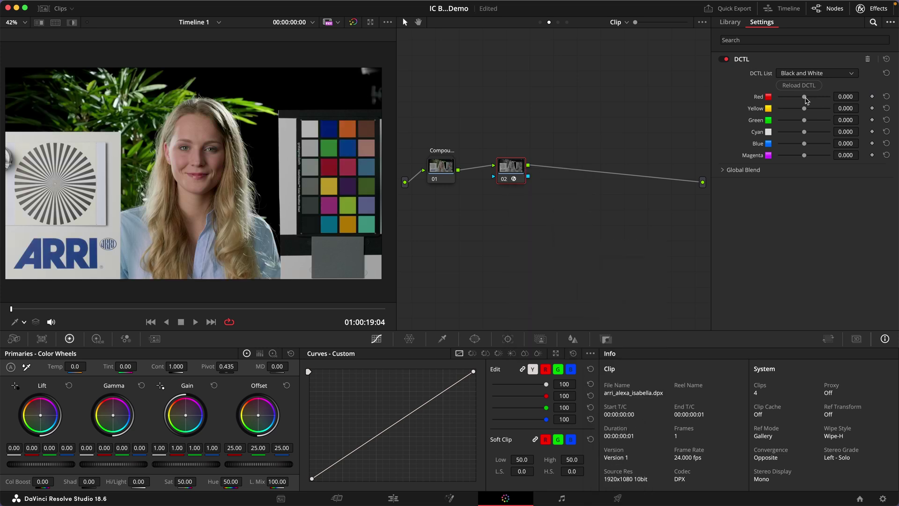
drag(806, 100, 786, 98)
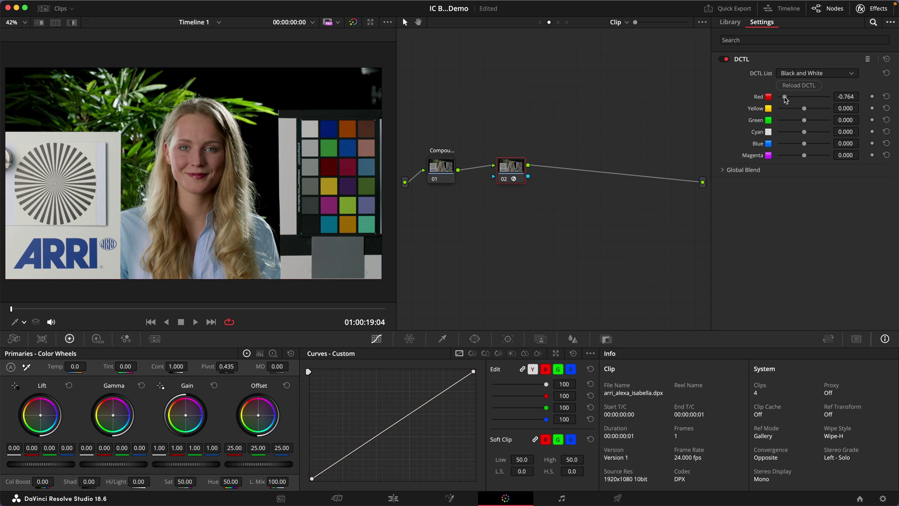